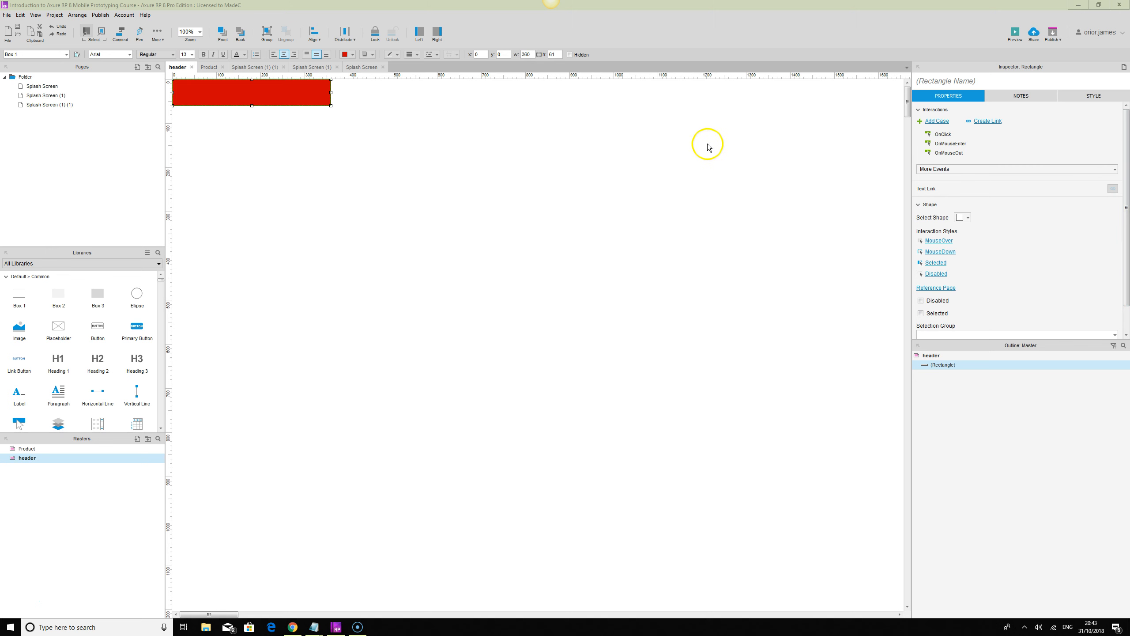
Add a Heading 1 widget to the header master, below the red bar at about x 366, y 448.
{"action": "left_click_drag", "start_coordinate": [59, 360], "coordinate": [372, 285]}
{"action": "right_click", "coordinate": [369, 281]}
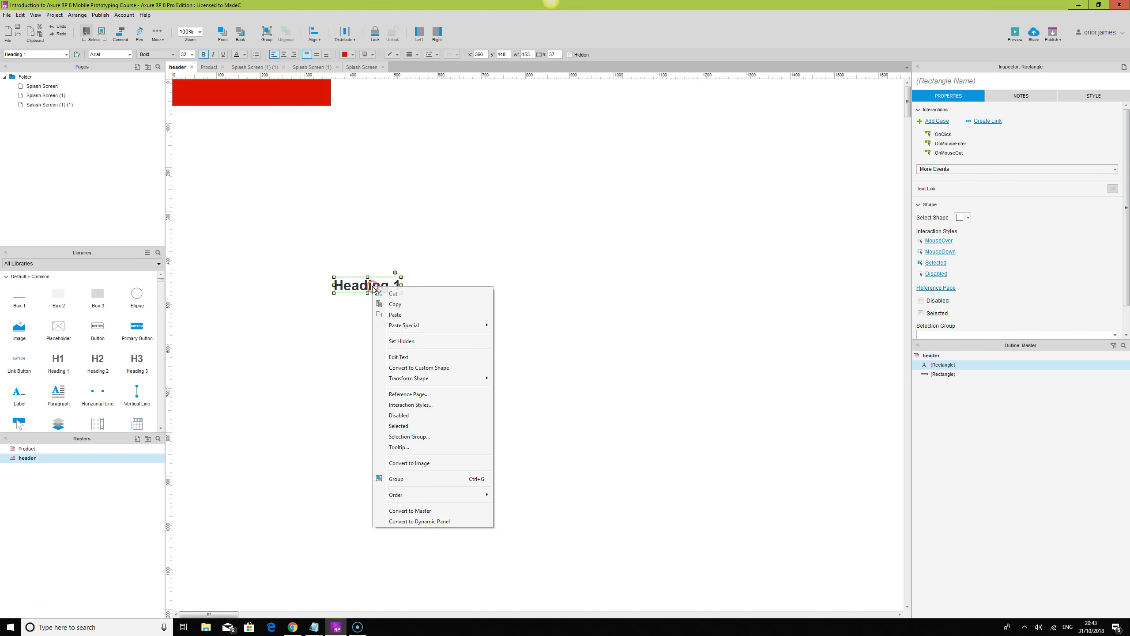
{"action": "left_click", "coordinate": [544, 342]}
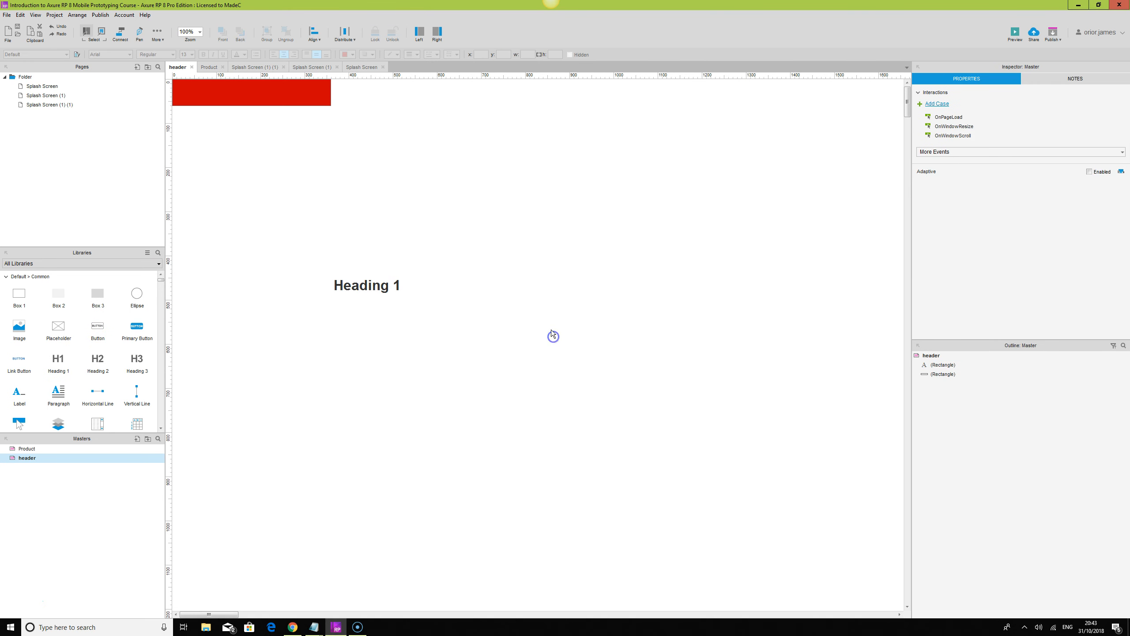
{"action": "left_click", "coordinate": [367, 290]}
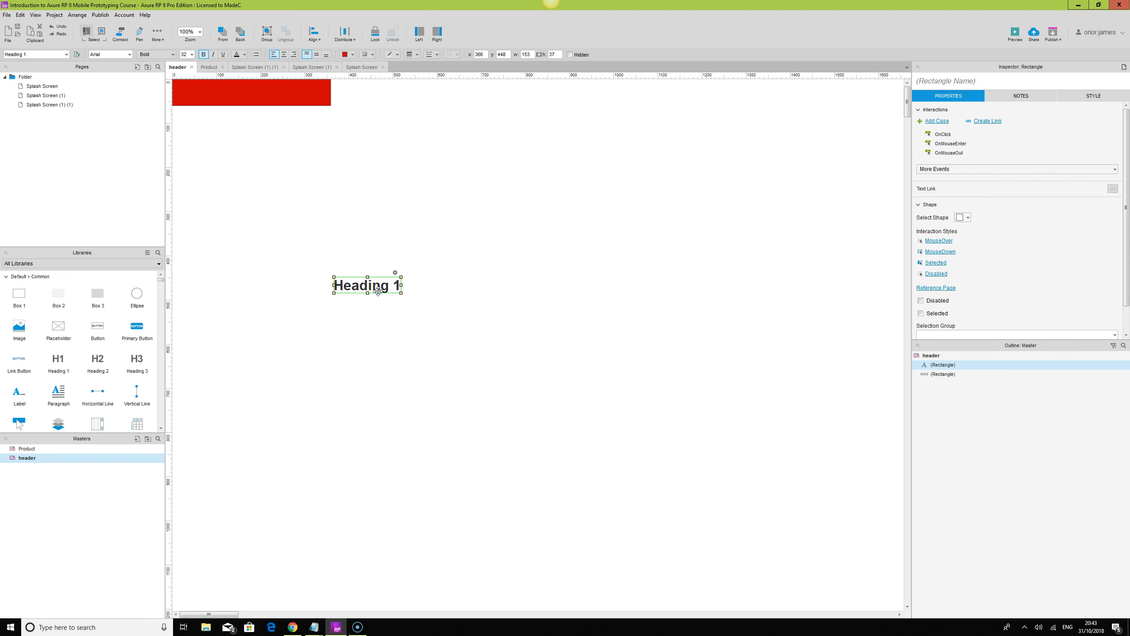
{"action": "right_click", "coordinate": [378, 291]}
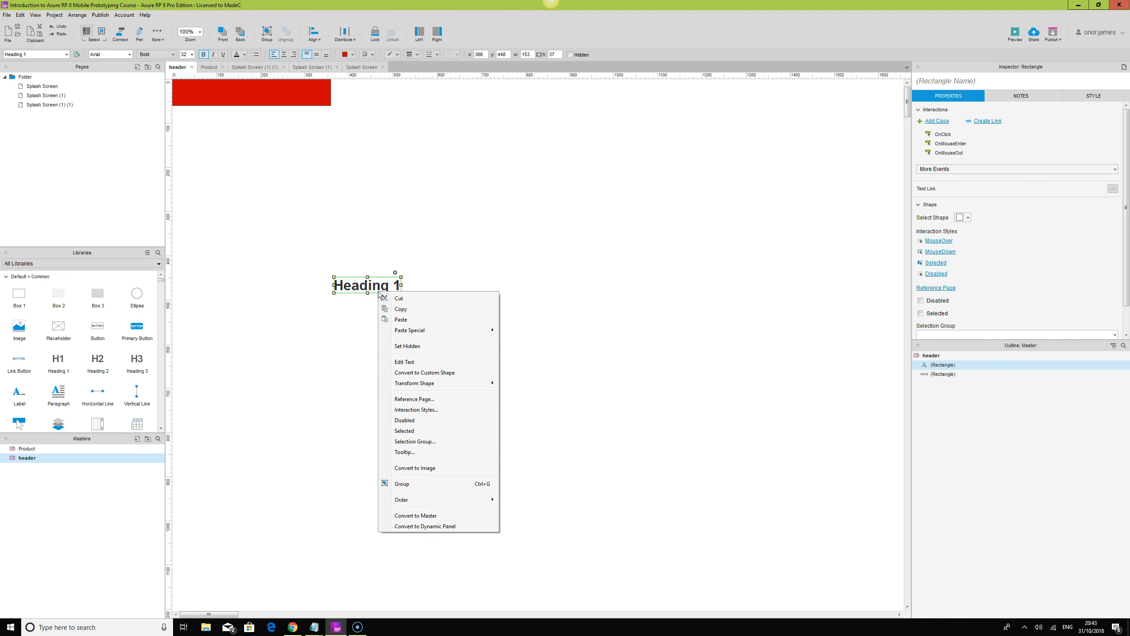
{"action": "left_click", "coordinate": [499, 234]}
{"action": "left_click", "coordinate": [291, 124]}
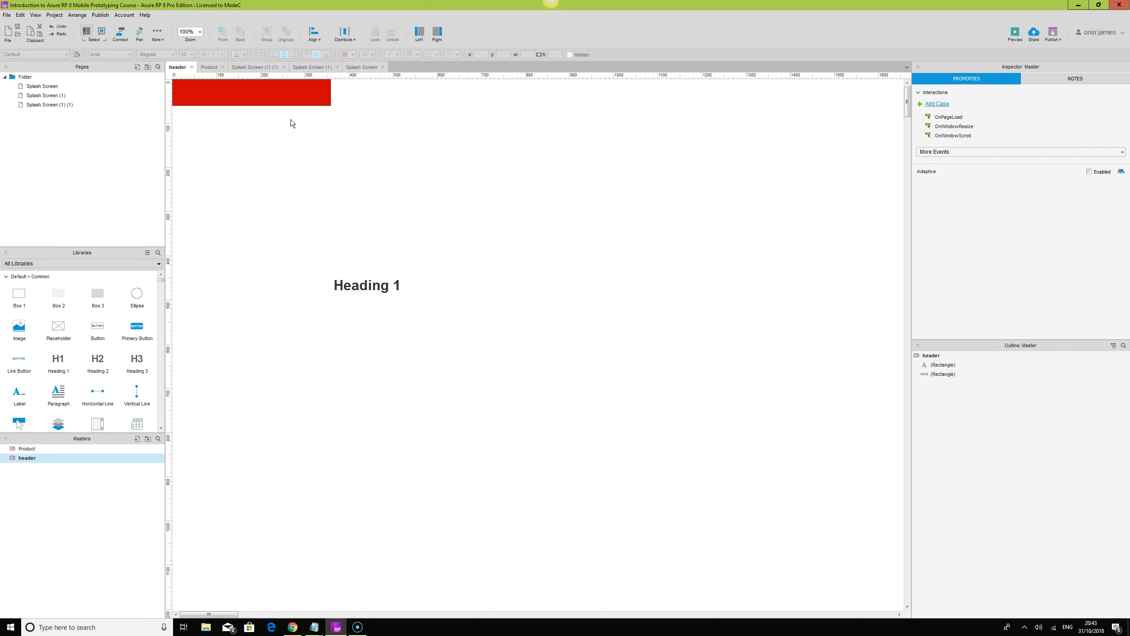
Open the Splash Screen page and delete its header master instance.
{"action": "left_click", "coordinate": [359, 67]}
{"action": "left_click", "coordinate": [583, 261]}
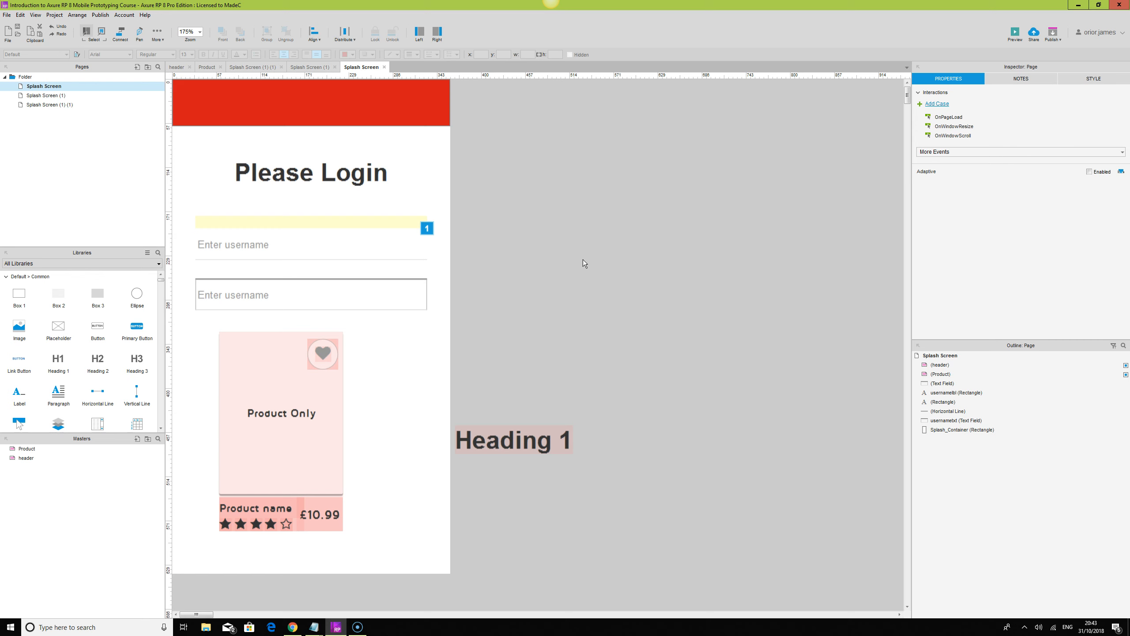
{"action": "left_click", "coordinate": [546, 443]}
{"action": "key", "text": "Delete"}
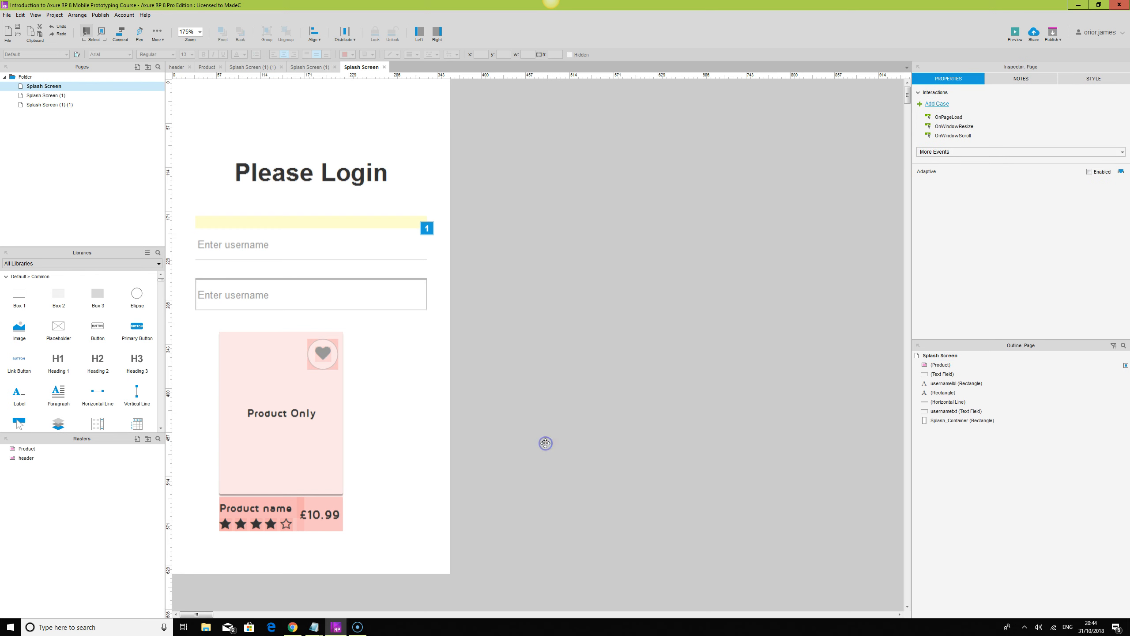
Delete the Product master instance and both username text fields from the Splash Screen page.
{"action": "left_click", "coordinate": [329, 411]}
{"action": "key", "text": "Delete"}
{"action": "left_click", "coordinate": [308, 306]}
{"action": "key", "text": "Delete"}
{"action": "left_click", "coordinate": [250, 240]}
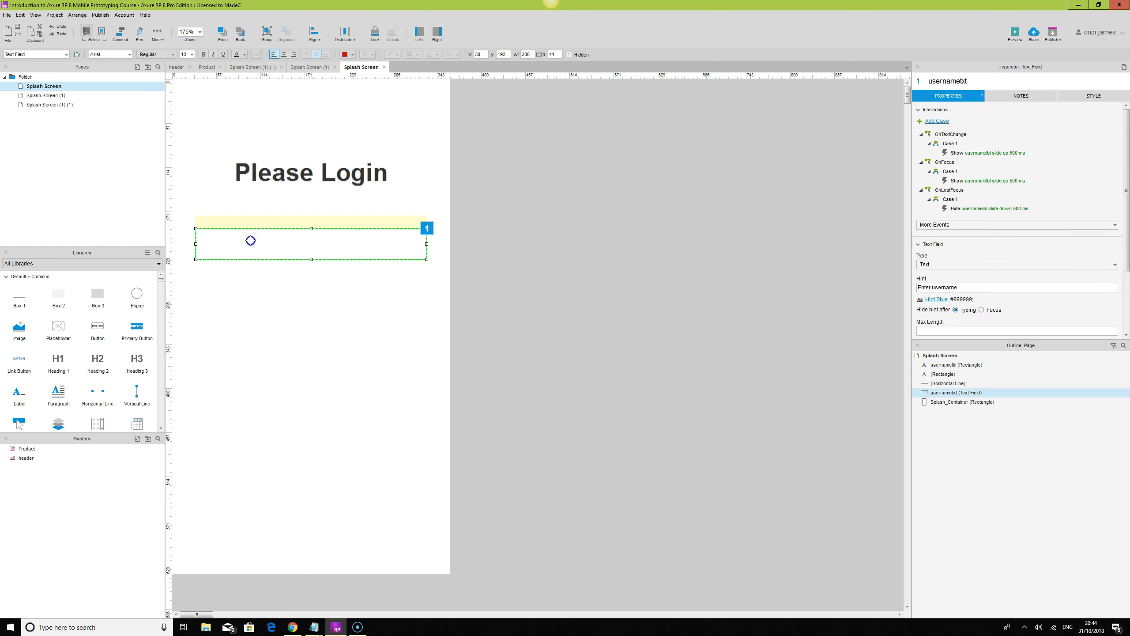
{"action": "key", "text": "Delete"}
{"action": "left_click", "coordinate": [253, 229]}
{"action": "key", "text": "Delete"}
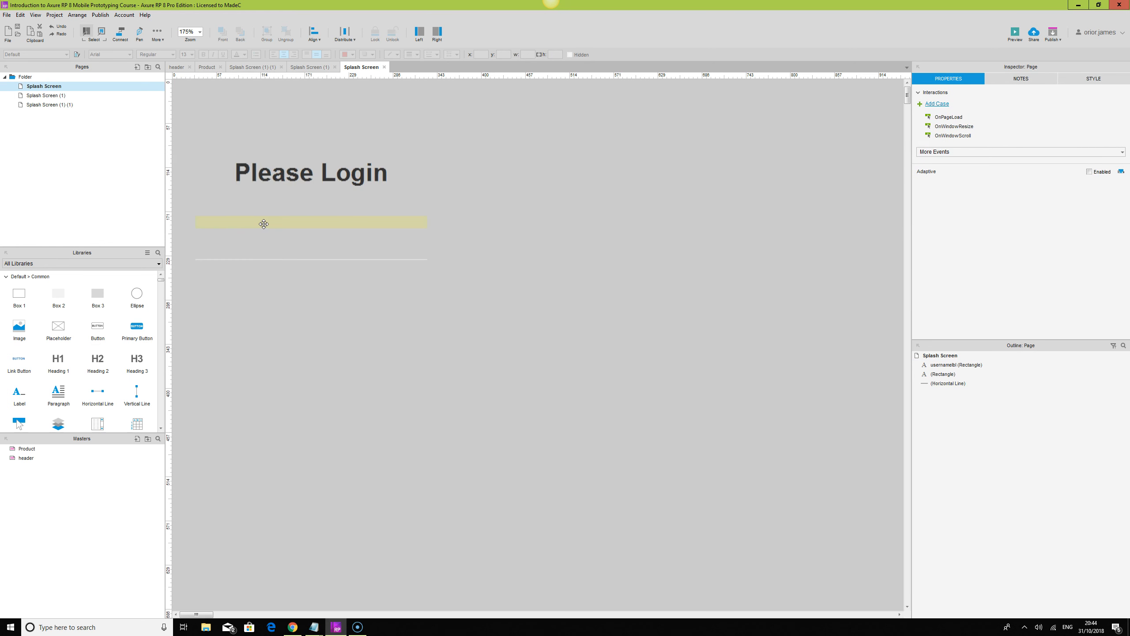
{"action": "key", "text": "ctrl+z"}
Delete the yellow username label, the horizontal line and the Please Login heading, keeping only the white splash container.
{"action": "left_click", "coordinate": [264, 223]}
{"action": "key", "text": "Delete"}
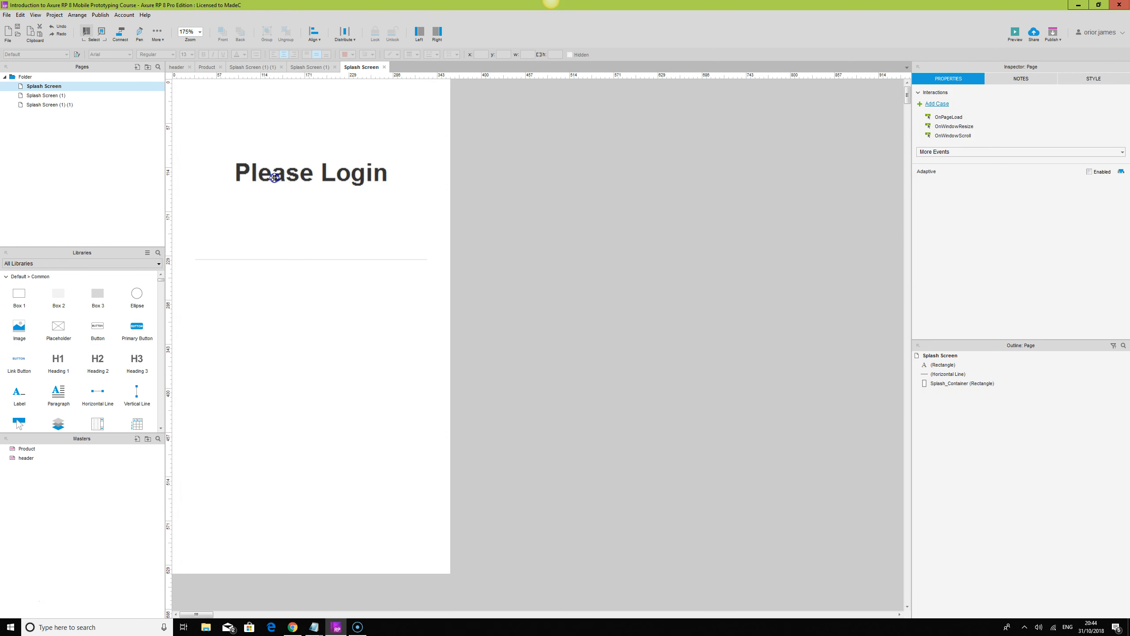
{"action": "left_click", "coordinate": [275, 177]}
{"action": "left_click", "coordinate": [298, 259]}
{"action": "key", "text": "Delete"}
{"action": "left_click", "coordinate": [293, 177]}
{"action": "key", "text": "Delete"}
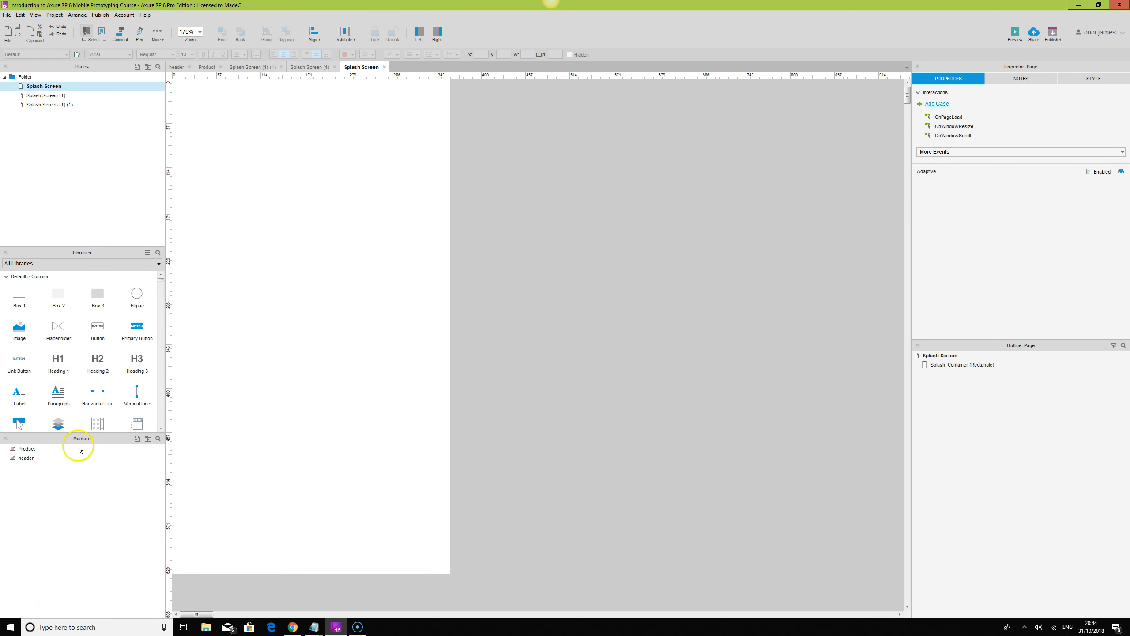
Place a dynamic panel on the white container at about x 34, y 141 and resize it to about 298 × 336.
{"action": "scroll", "coordinate": [96, 347], "scroll_direction": "down", "scroll_amount": 1}
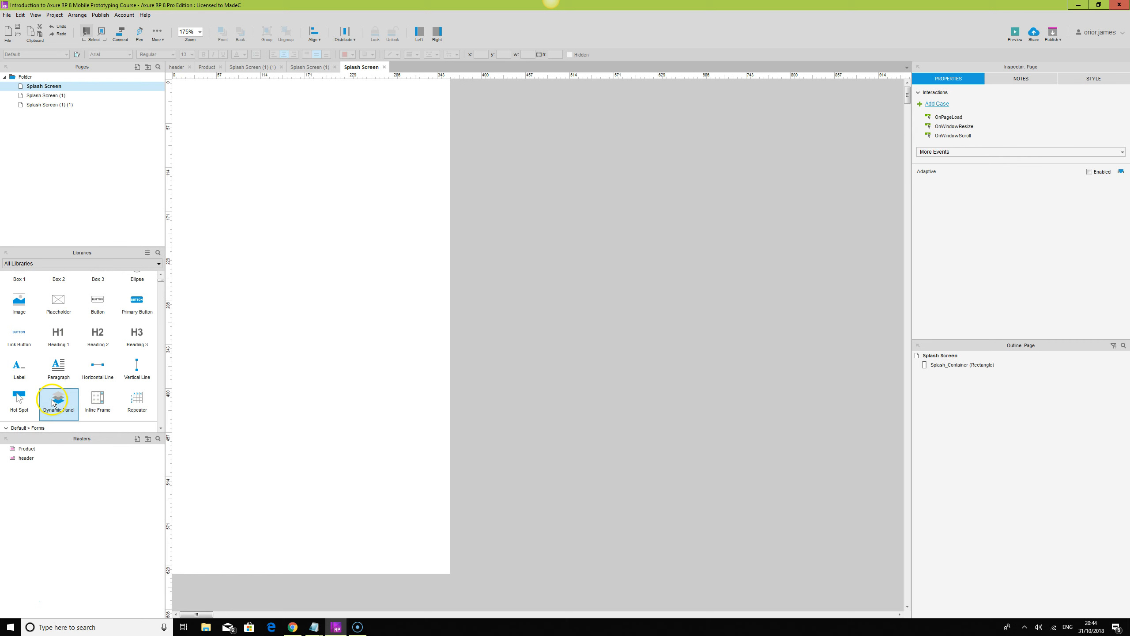
{"action": "left_click_drag", "start_coordinate": [52, 403], "coordinate": [200, 188]}
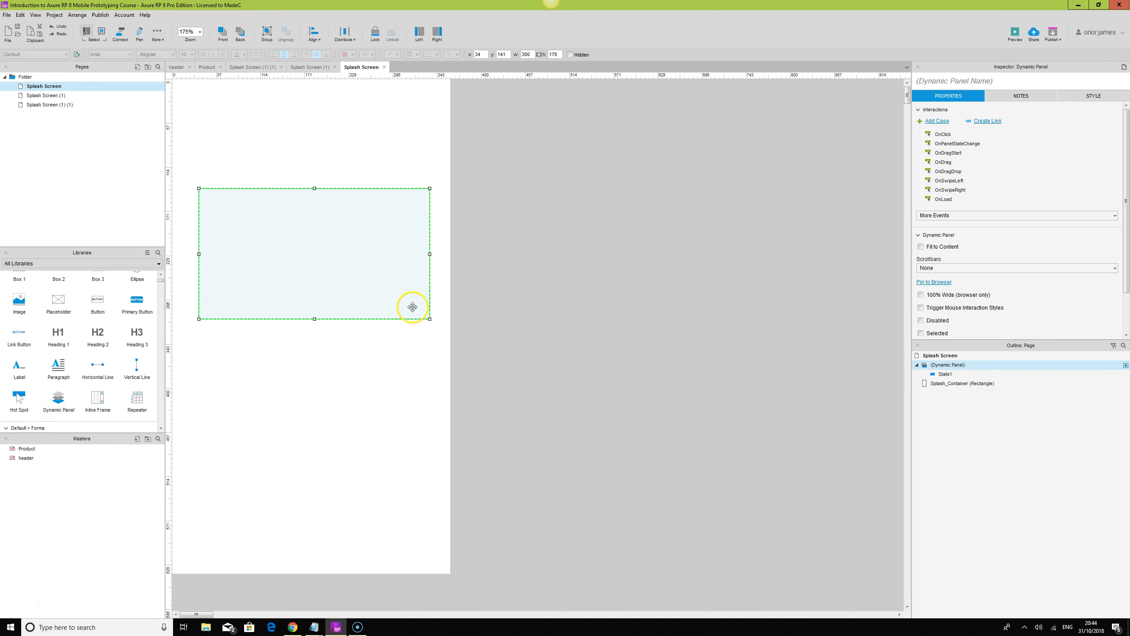
{"action": "left_click_drag", "start_coordinate": [430, 319], "coordinate": [430, 447]}
{"action": "left_click", "coordinate": [566, 425]}
{"action": "left_click", "coordinate": [337, 264]}
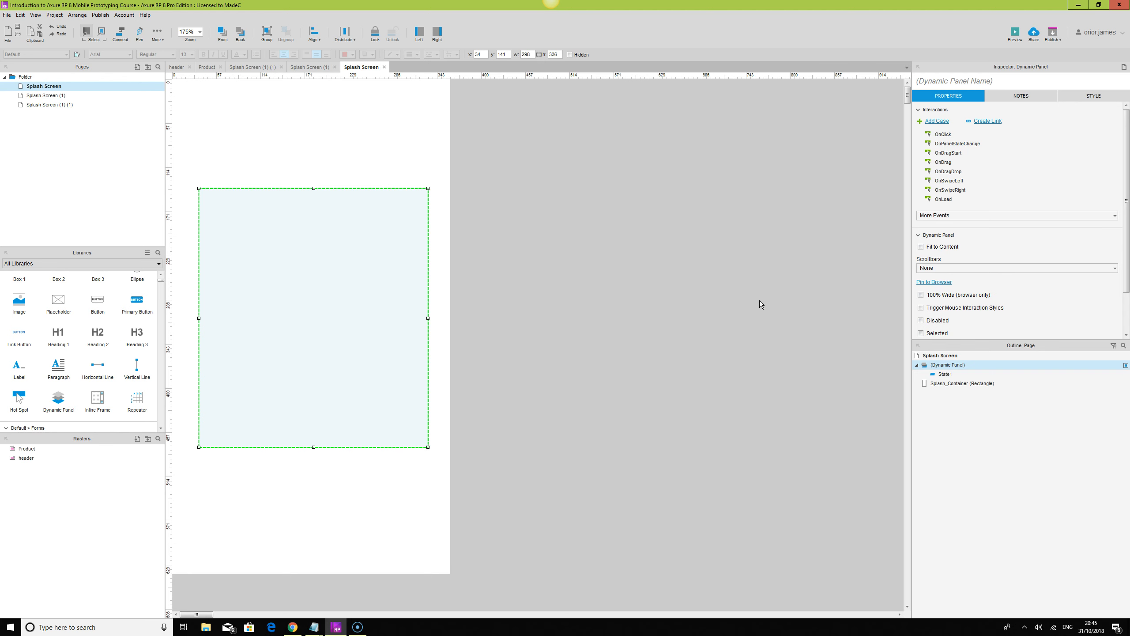
Add four more states, State2 to State5, to the dynamic panel.
{"action": "left_click", "coordinate": [751, 312]}
{"action": "left_click", "coordinate": [299, 285]}
{"action": "mouse_move", "coordinate": [950, 366]}
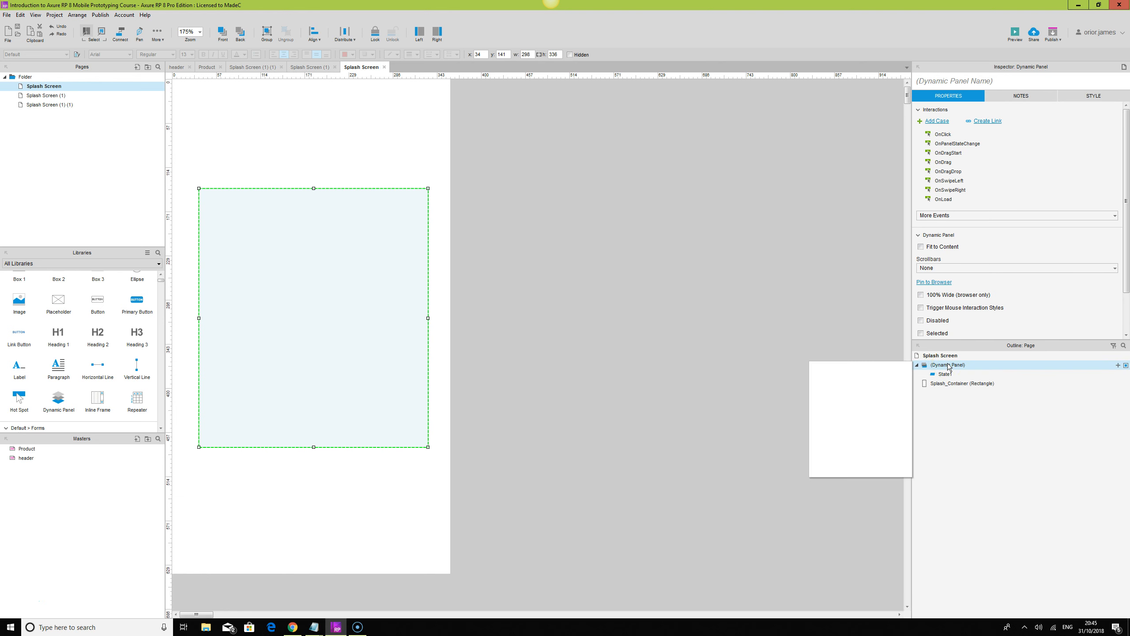
{"action": "double_click", "coordinate": [949, 366]}
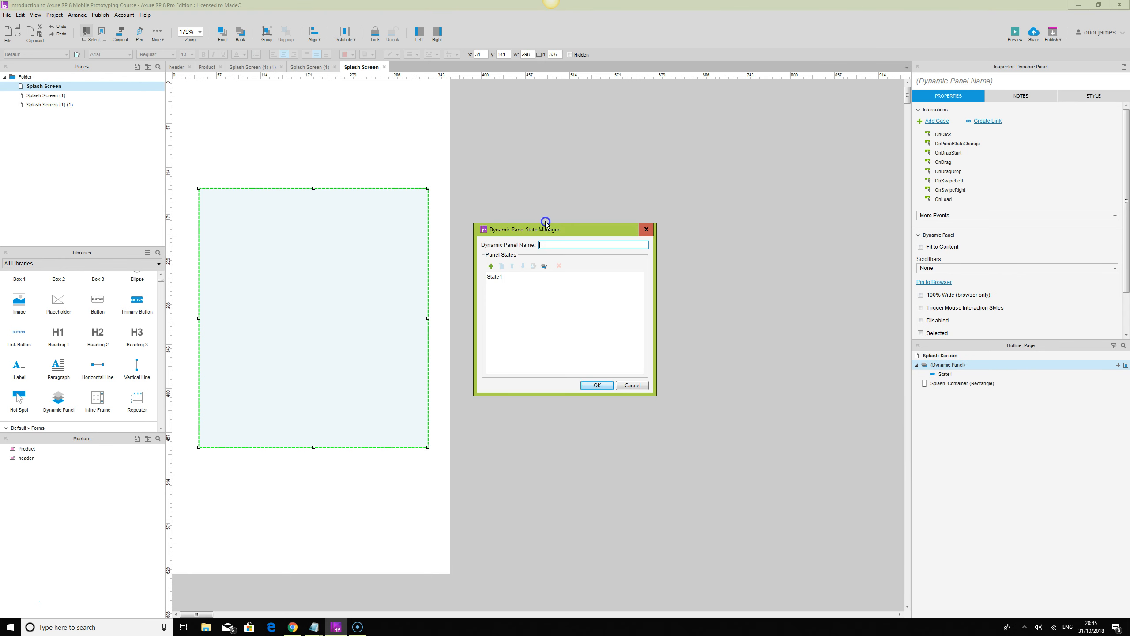
{"action": "left_click", "coordinate": [491, 266]}
{"action": "left_click", "coordinate": [491, 266]}
{"action": "left_click", "coordinate": [492, 266]}
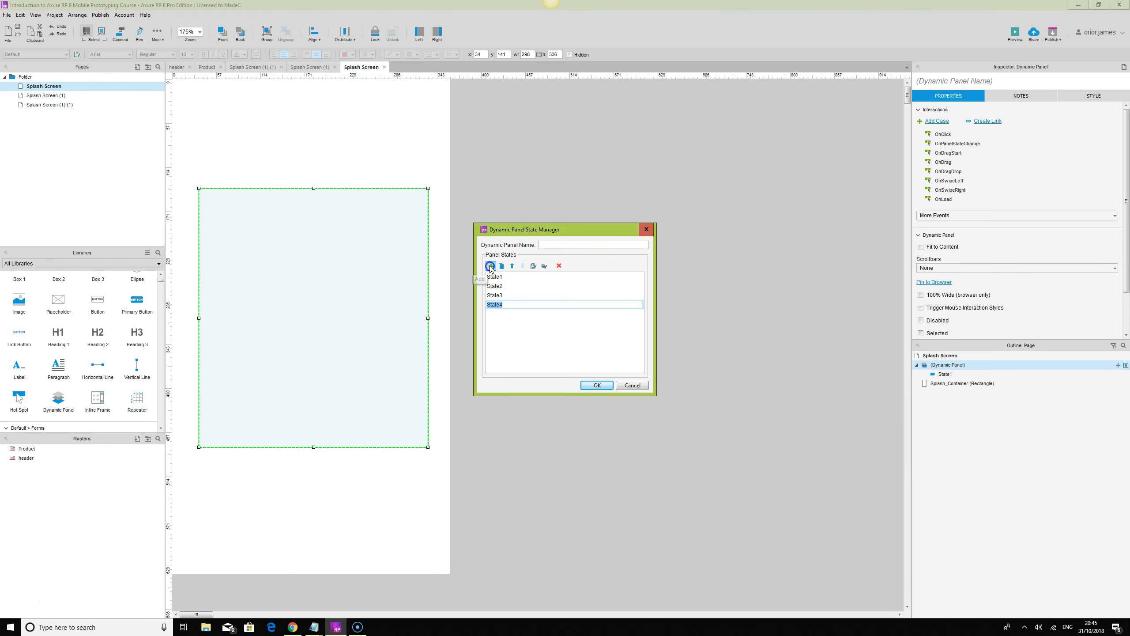
{"action": "left_click", "coordinate": [499, 268]}
{"action": "left_click", "coordinate": [595, 385]}
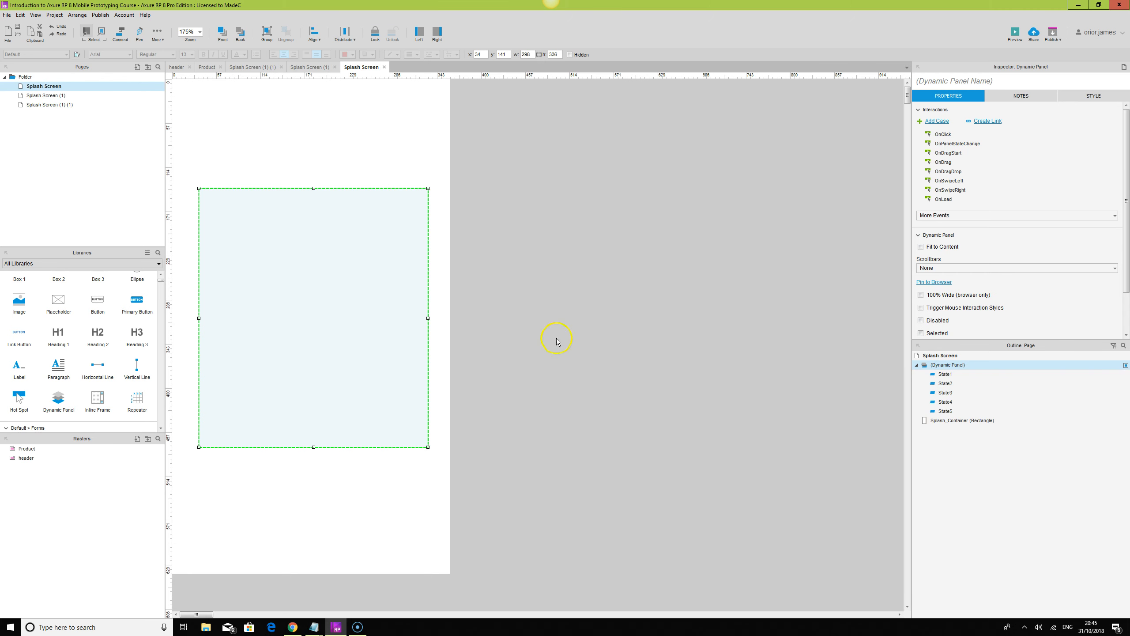
Place a Placeholder widget inside State1 at about x 25, y 67 and narrow it to a width of about 250.
{"action": "double_click", "coordinate": [940, 374]}
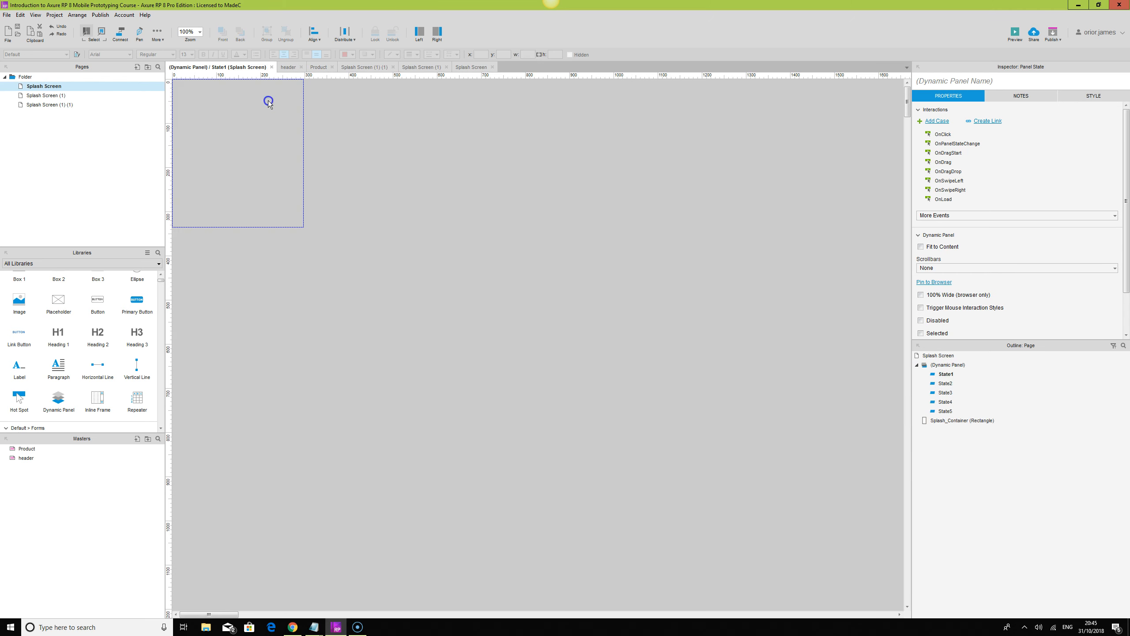
{"action": "left_click_drag", "start_coordinate": [58, 303], "coordinate": [178, 108]}
{"action": "left_click_drag", "start_coordinate": [307, 144], "coordinate": [226, 136]}
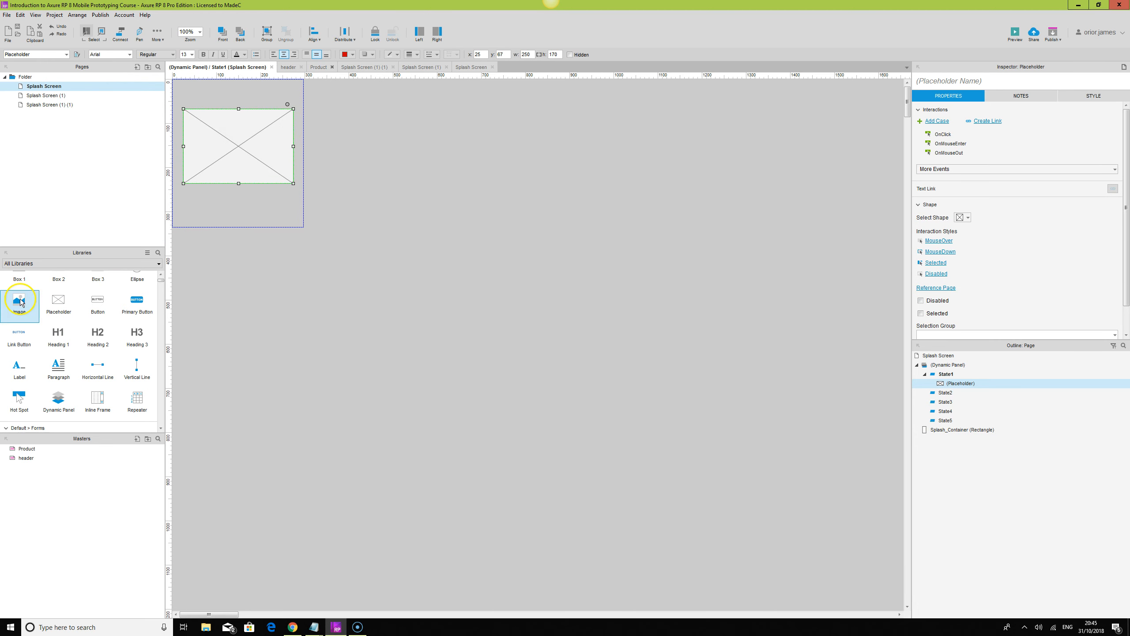
Place an Image widget inside State2 at about x 20, y 65 and narrow it to a width of about 201.
{"action": "double_click", "coordinate": [947, 392]}
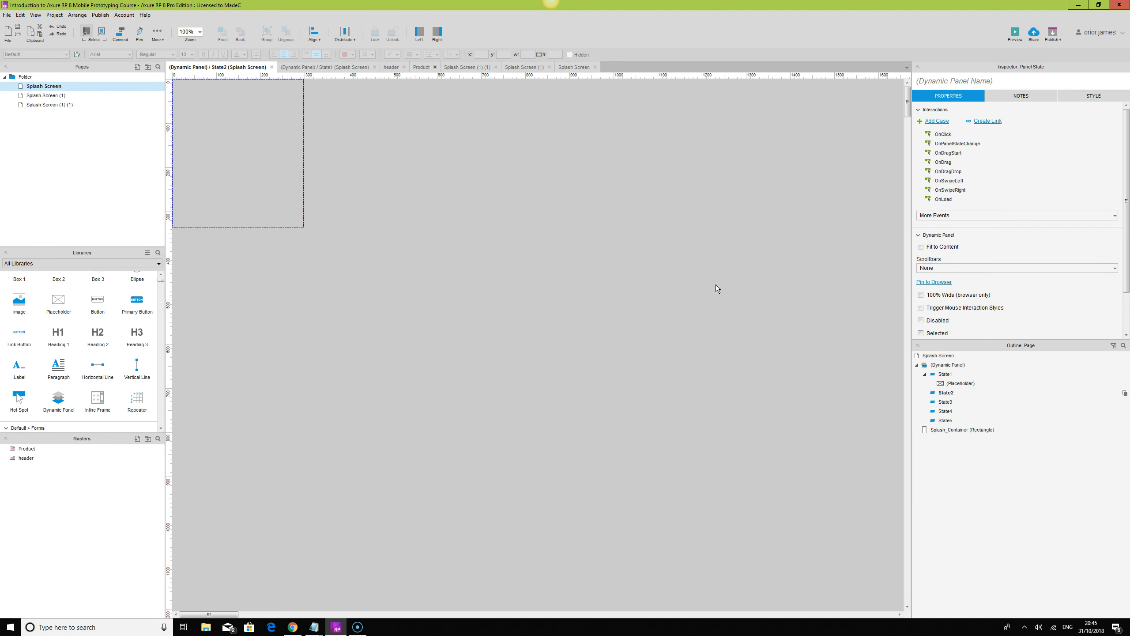
{"action": "left_click_drag", "start_coordinate": [19, 302], "coordinate": [182, 109]}
{"action": "left_click_drag", "start_coordinate": [314, 145], "coordinate": [270, 145]}
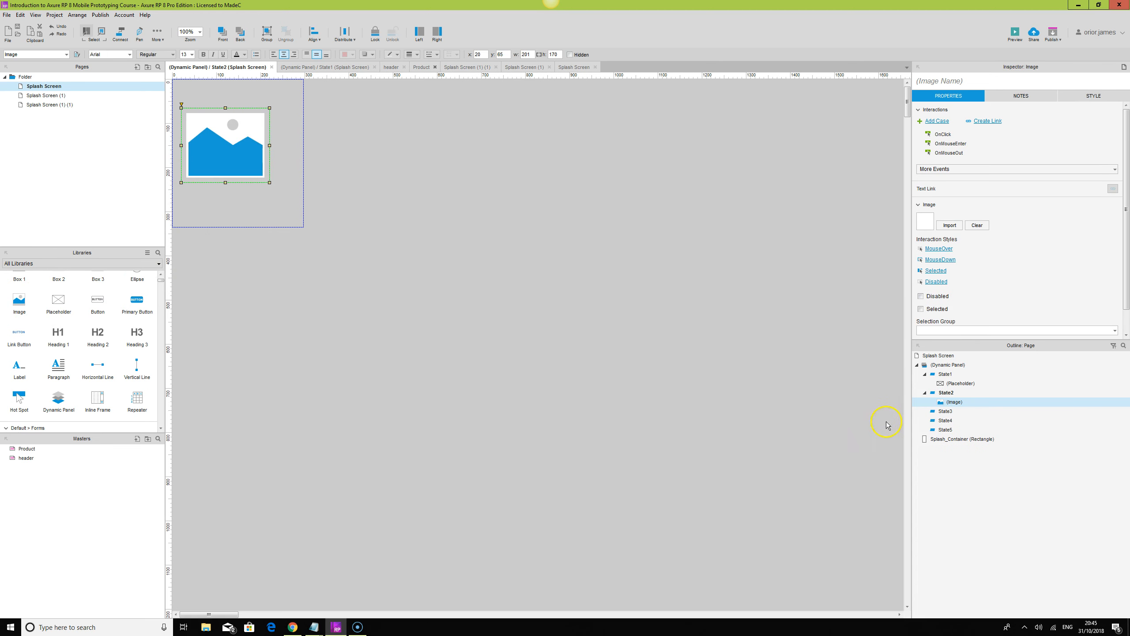
Place a Primary Button in State3 and a Paragraph narrowed to a width of about 253 in State4.
{"action": "double_click", "coordinate": [946, 411]}
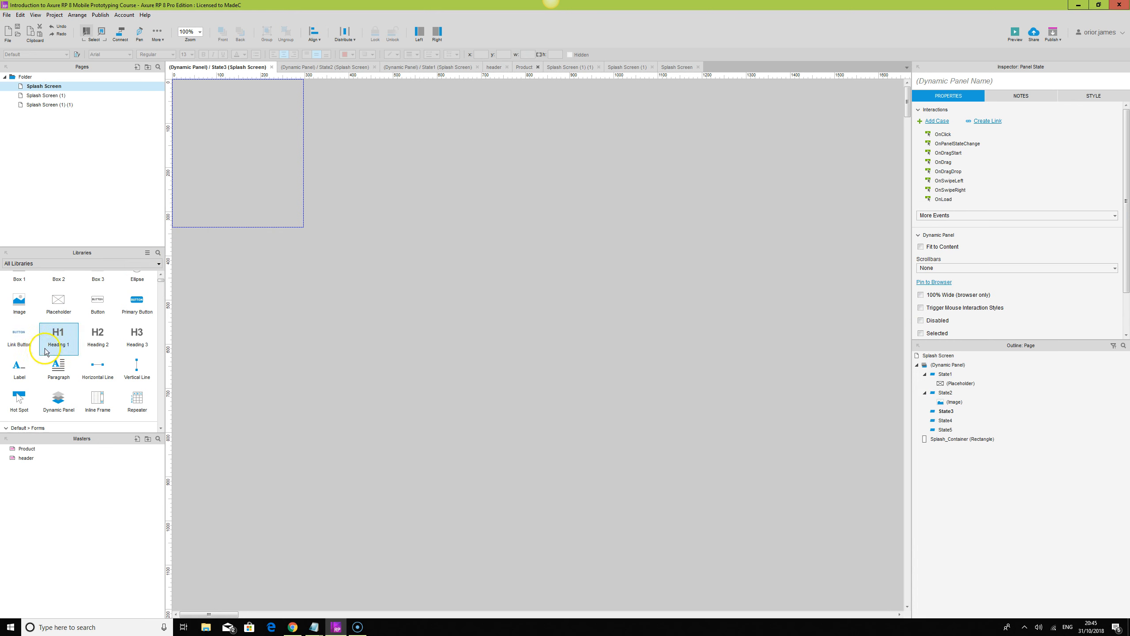
{"action": "left_click_drag", "start_coordinate": [137, 299], "coordinate": [206, 145]}
{"action": "double_click", "coordinate": [946, 430]}
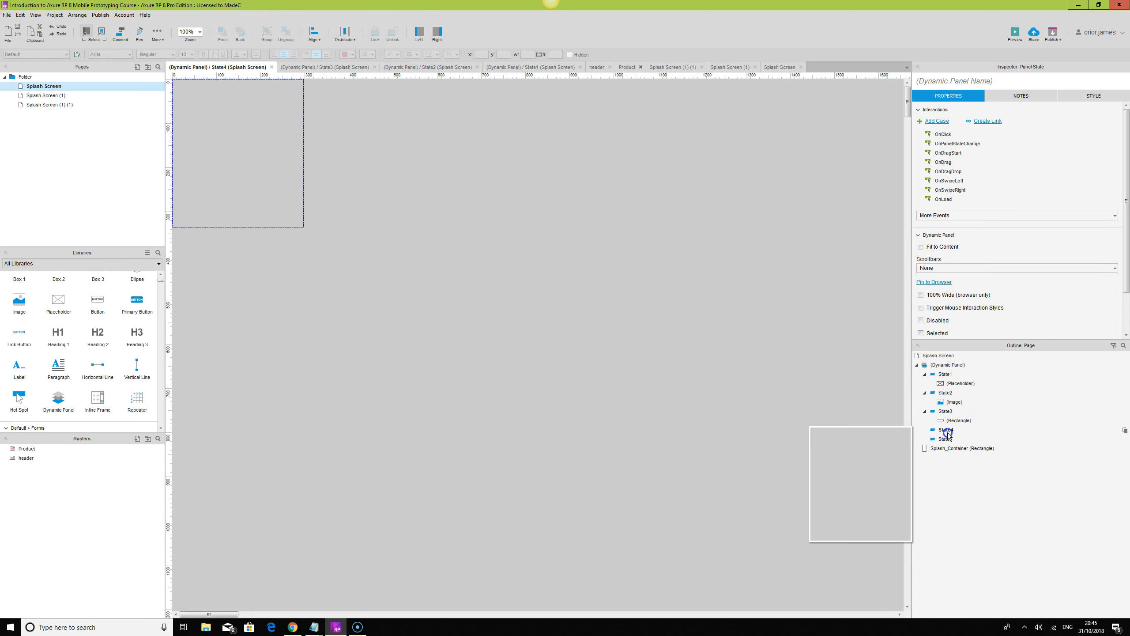
{"action": "left_click_drag", "start_coordinate": [57, 364], "coordinate": [180, 121]}
{"action": "left_click_drag", "start_coordinate": [313, 150], "coordinate": [291, 150]}
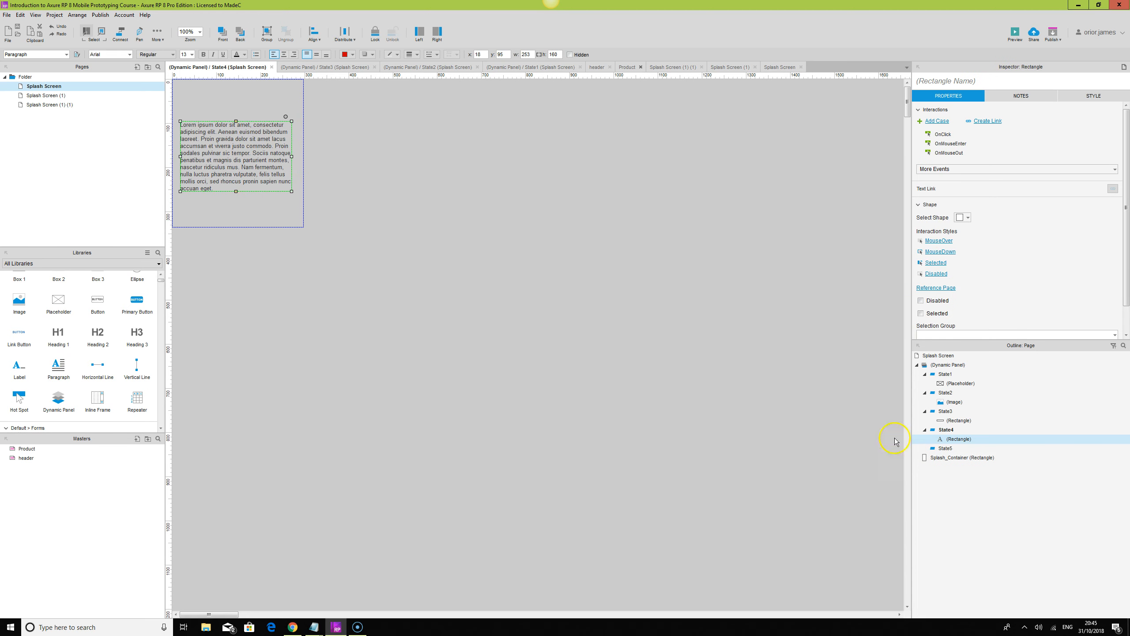
Place a Box 3 in State5, narrow it to fit the panel, and add an Ellipse about 170 × 170 overlapping its upper part.
{"action": "left_click", "coordinate": [946, 448]}
{"action": "scroll", "coordinate": [58, 334], "scroll_direction": "up", "scroll_amount": 1}
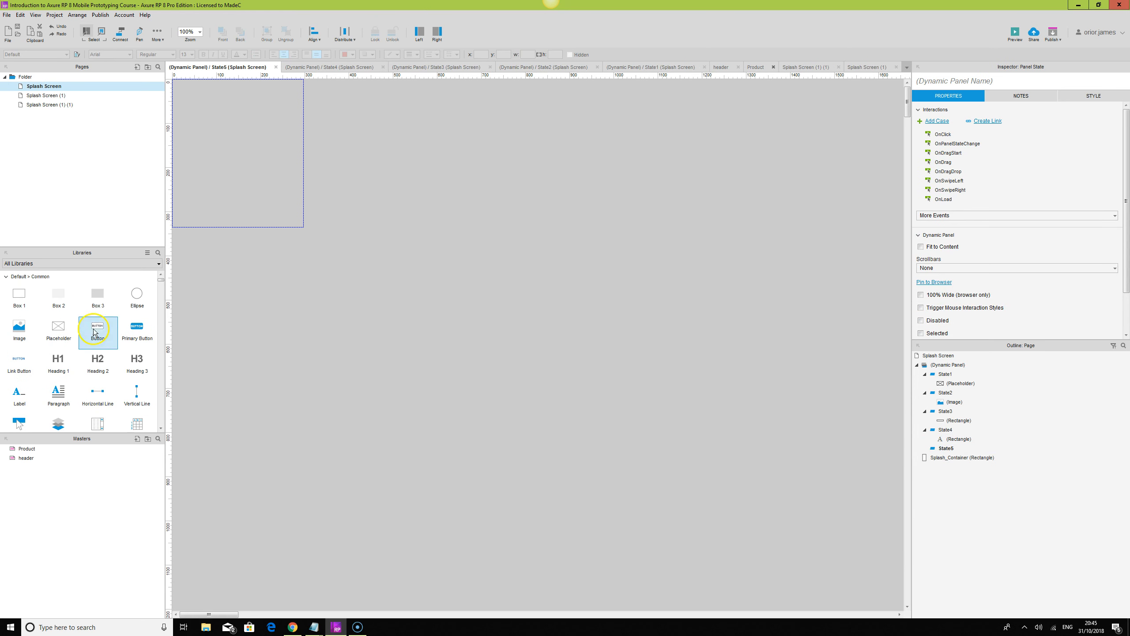
{"action": "left_click_drag", "start_coordinate": [97, 294], "coordinate": [200, 130]}
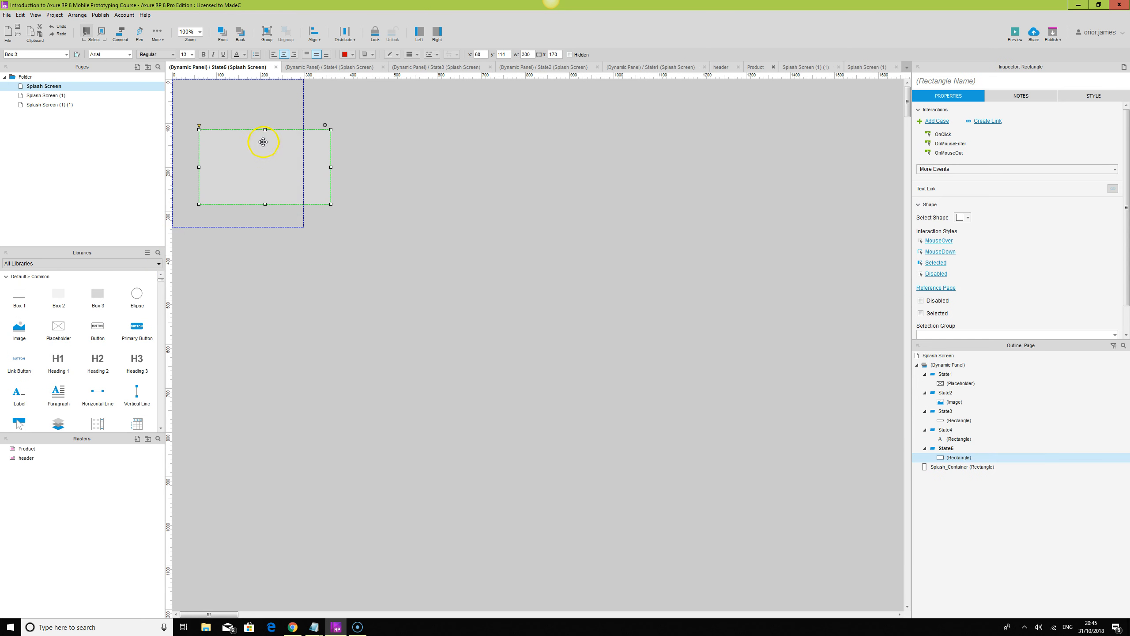
{"action": "left_click_drag", "start_coordinate": [330, 166], "coordinate": [312, 161]}
{"action": "left_click_drag", "start_coordinate": [136, 293], "coordinate": [204, 90]}
{"action": "left_click", "coordinate": [439, 192]}
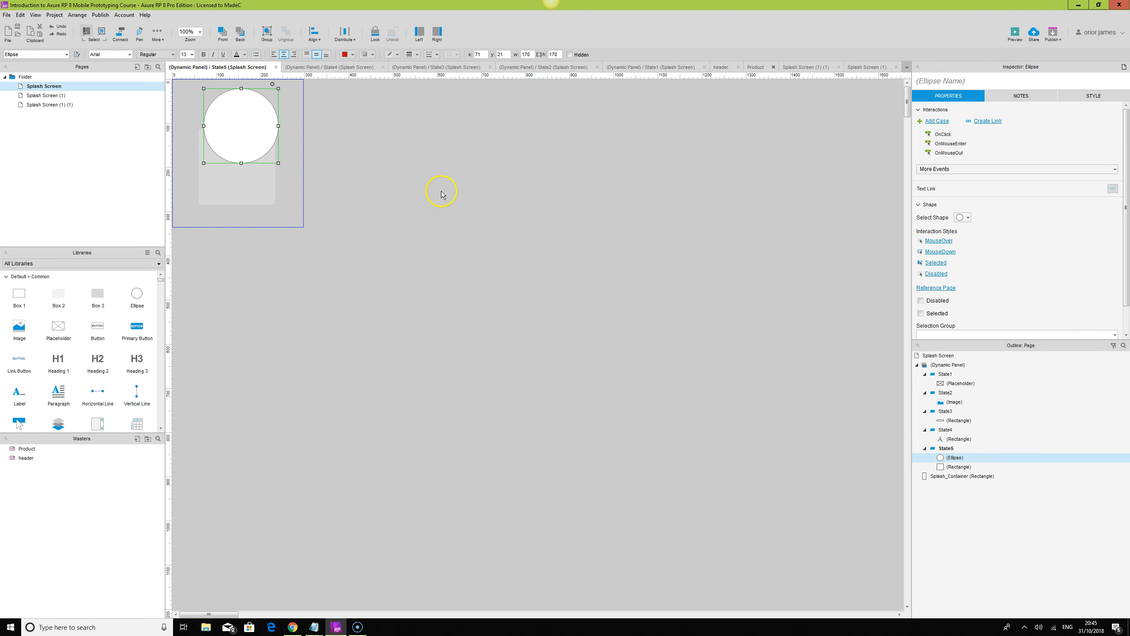
{"action": "left_click", "coordinate": [266, 140]}
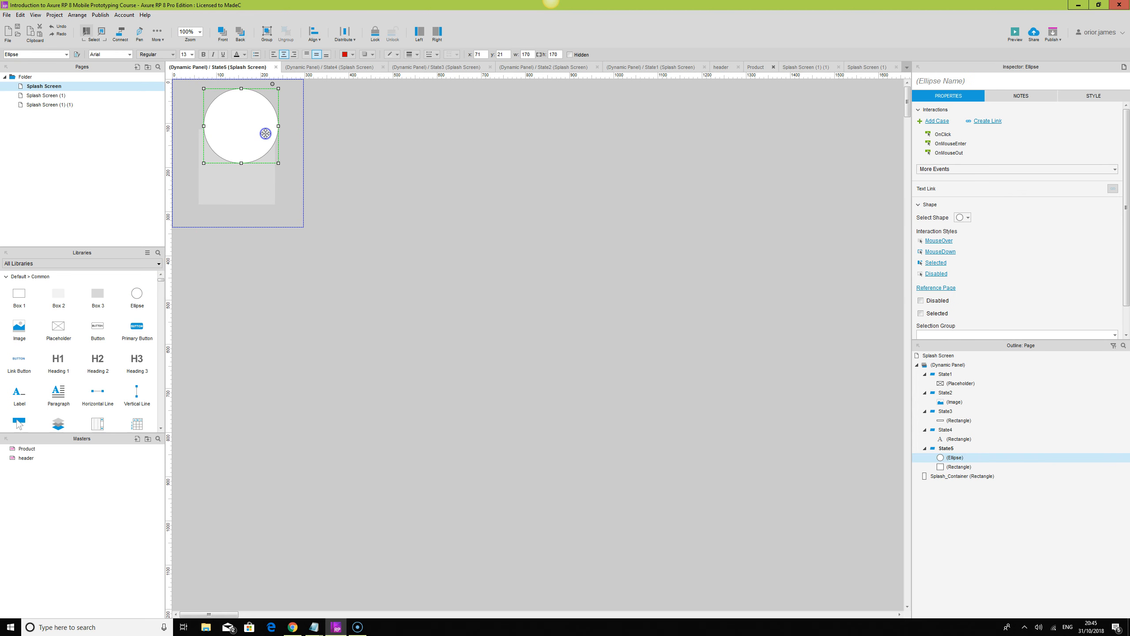
{"action": "left_click", "coordinate": [495, 233]}
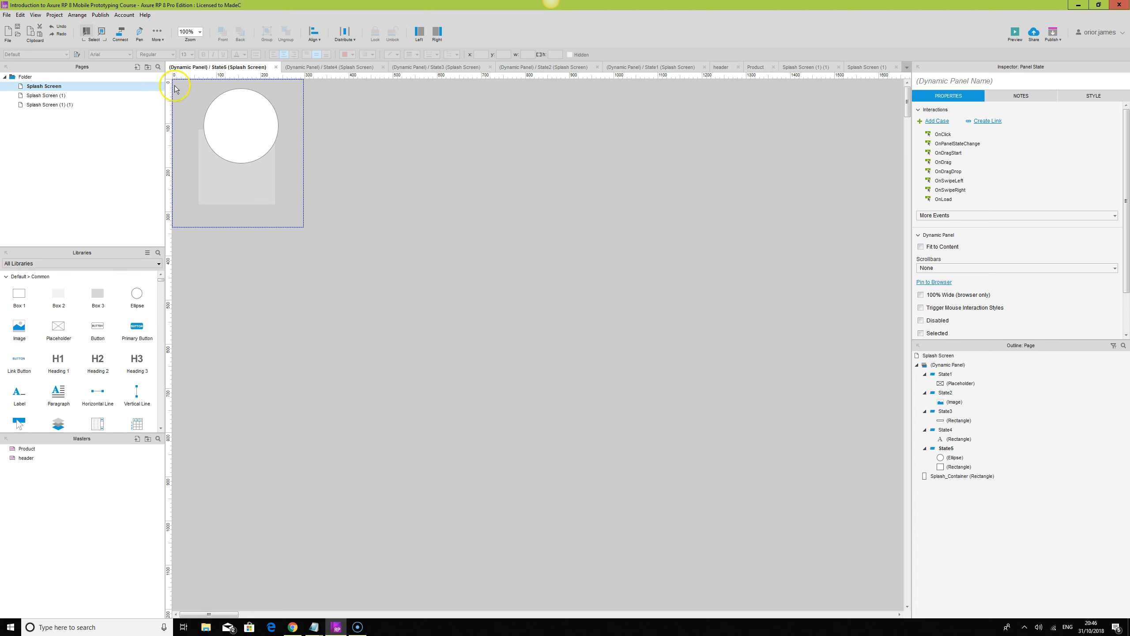
Return to the Splash Screen page and delete the duplicate pages Splash Screen (1) and Splash Screen (1) (1).
{"action": "double_click", "coordinate": [54, 88]}
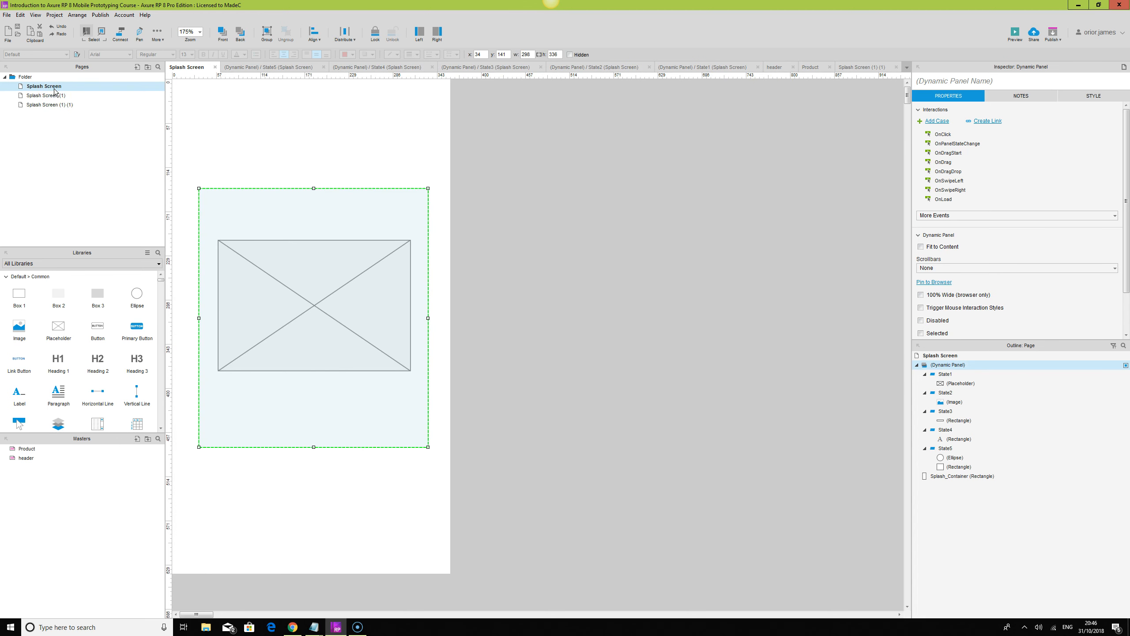
{"action": "left_click", "coordinate": [55, 96]}
{"action": "key", "text": "Delete"}
{"action": "left_click", "coordinate": [54, 95]}
{"action": "key", "text": "Delete"}
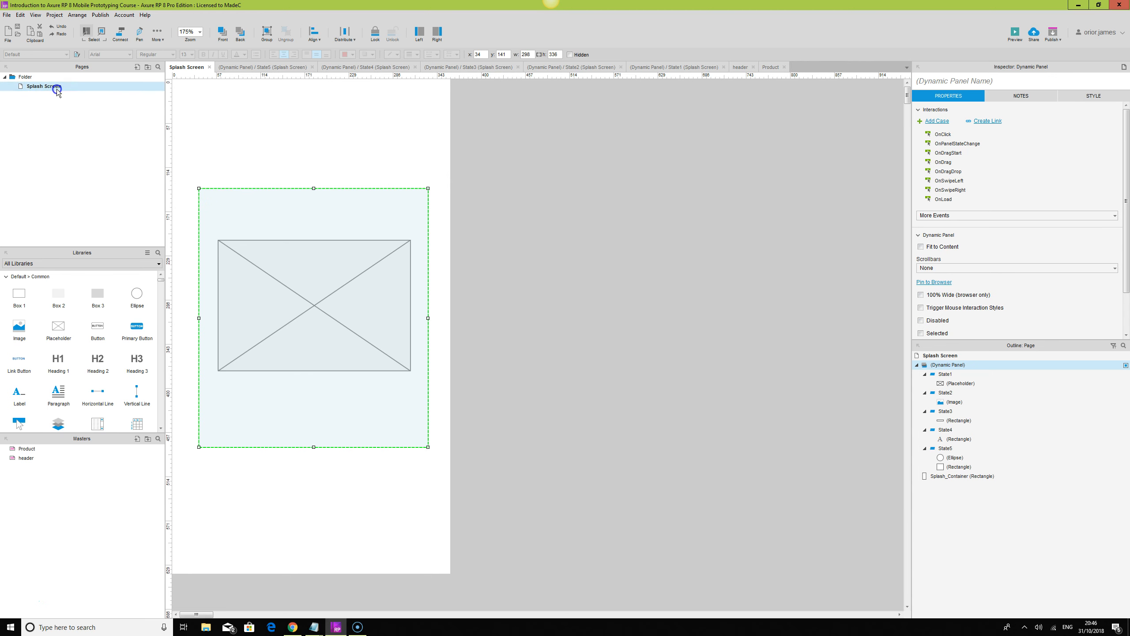
Examine the dynamic panel's drag, swipe and additional interaction events, and preview the contents of its states in the outline.
{"action": "left_click", "coordinate": [670, 339]}
{"action": "left_click", "coordinate": [246, 257]}
{"action": "left_click", "coordinate": [948, 149]}
{"action": "left_click", "coordinate": [948, 152]}
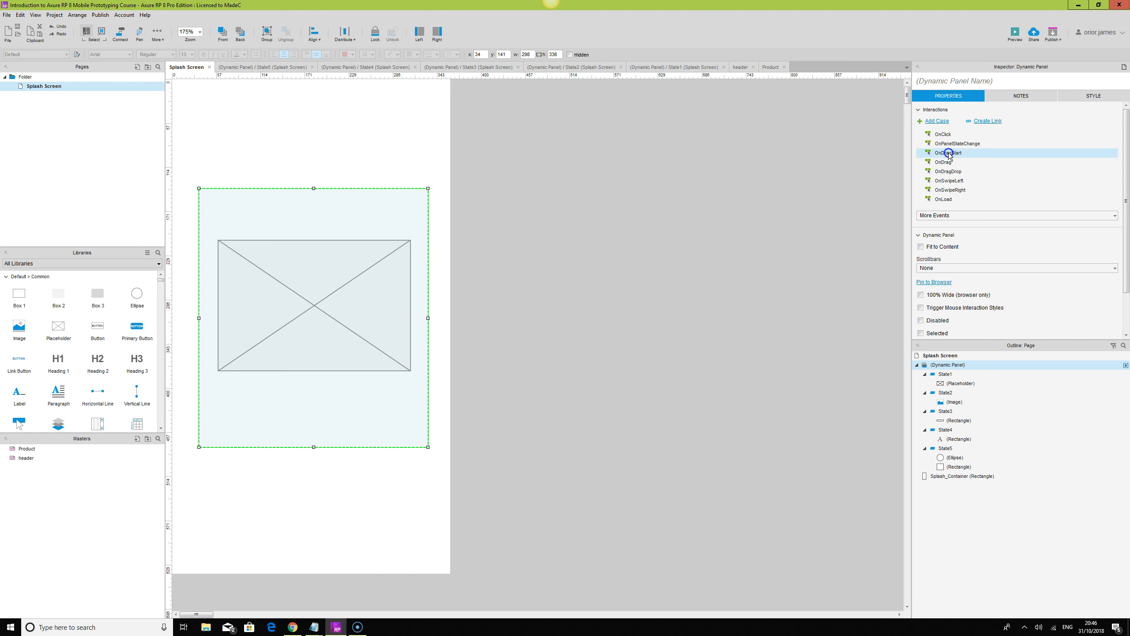
{"action": "left_click", "coordinate": [945, 163]}
{"action": "left_click", "coordinate": [948, 172]}
{"action": "left_click", "coordinate": [952, 181]}
{"action": "left_click", "coordinate": [952, 190]}
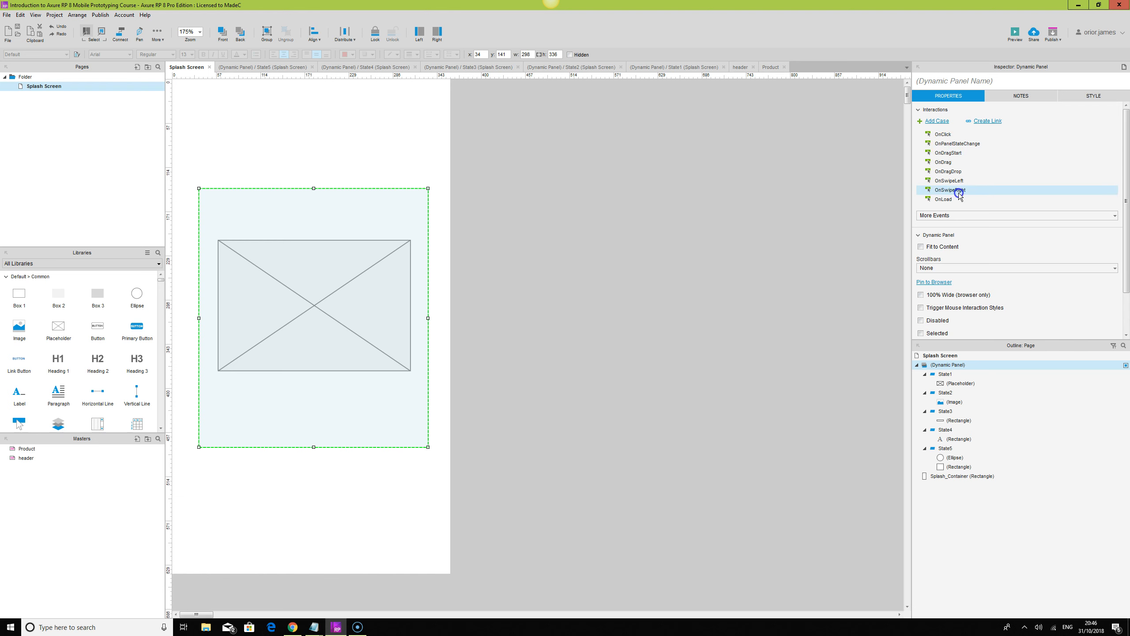
{"action": "left_click", "coordinate": [951, 218]}
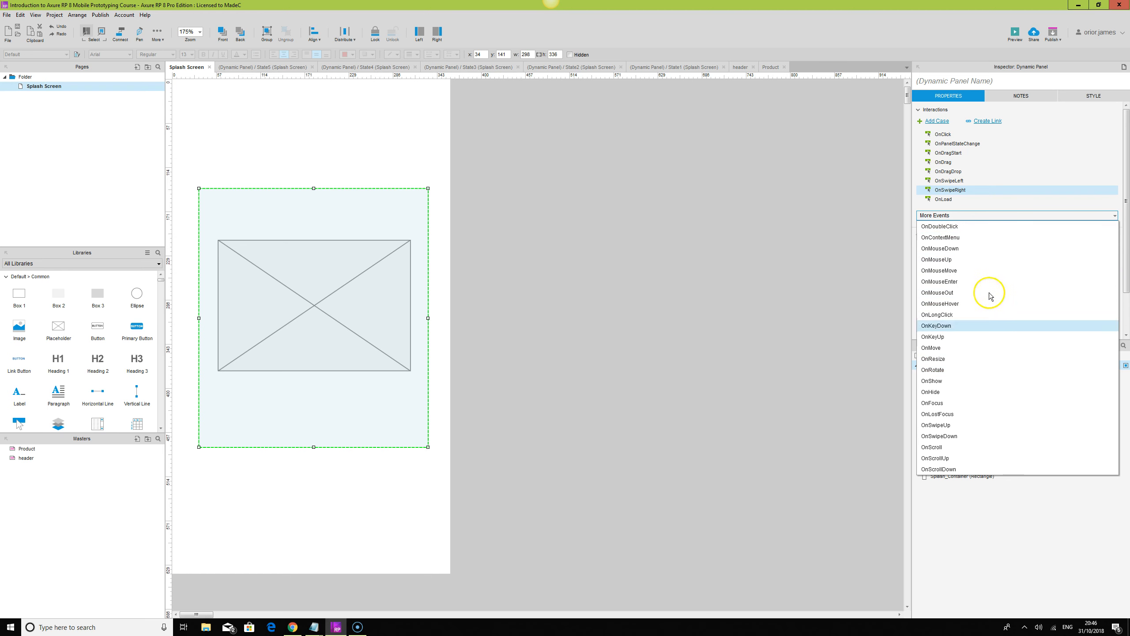
{"action": "left_click", "coordinate": [773, 371]}
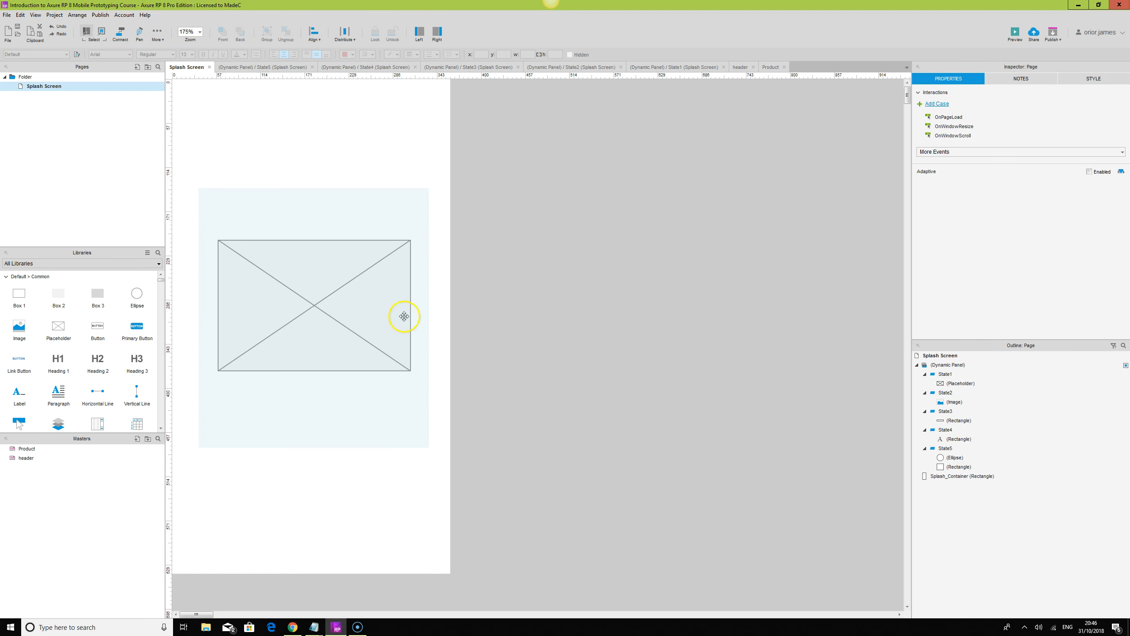
{"action": "left_click", "coordinate": [337, 303]}
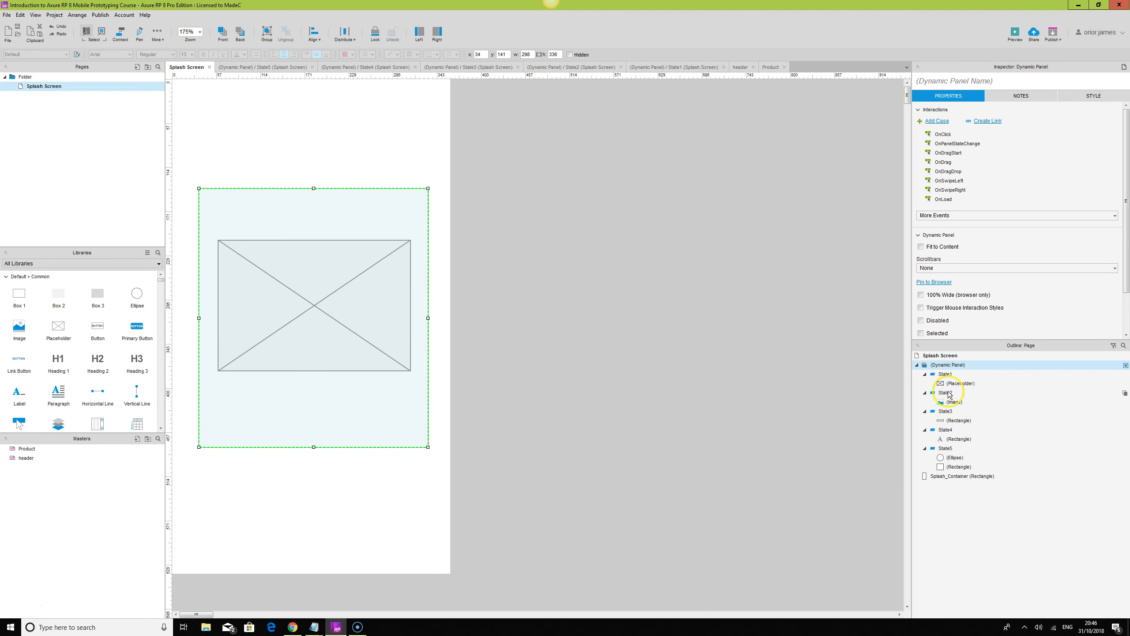
{"action": "mouse_move", "coordinate": [956, 449]}
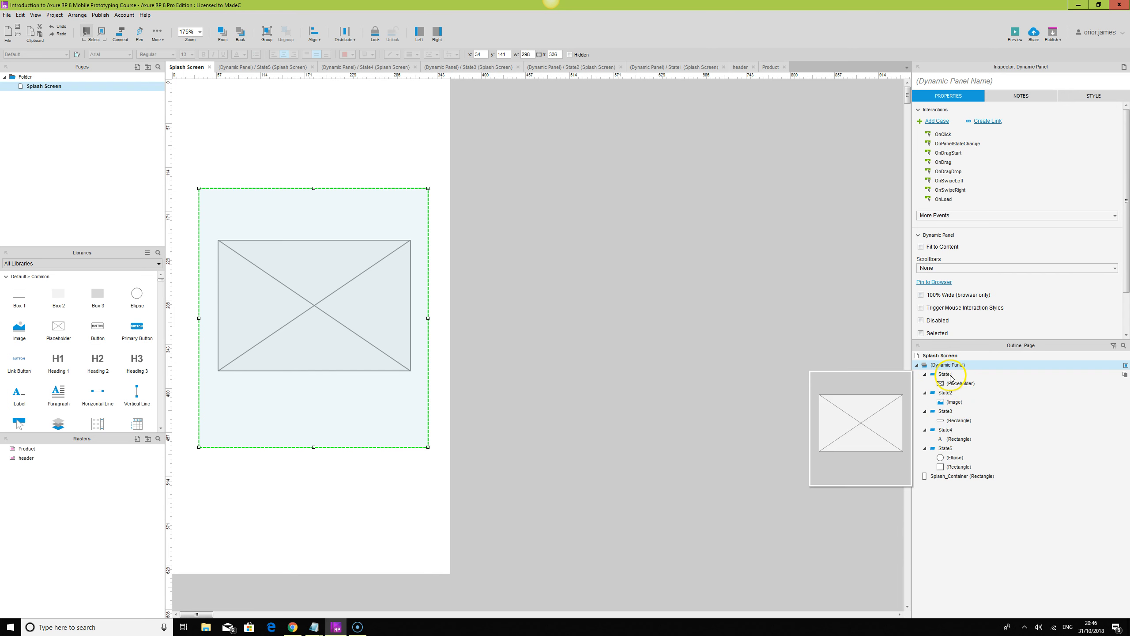
{"action": "mouse_move", "coordinate": [950, 404]}
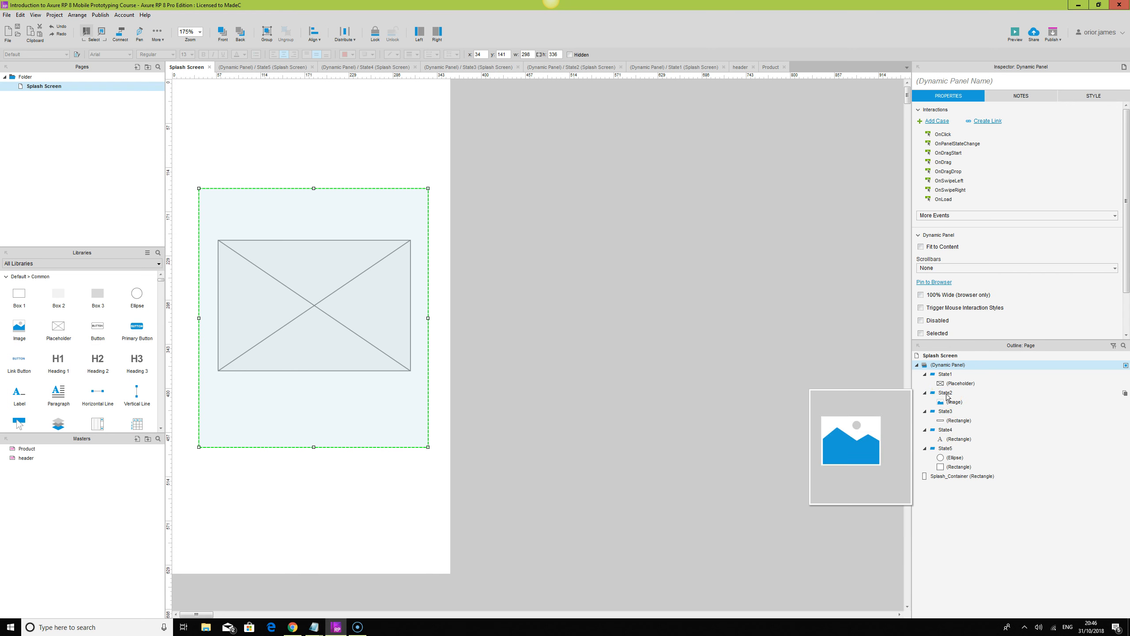
{"action": "left_click", "coordinate": [363, 239]}
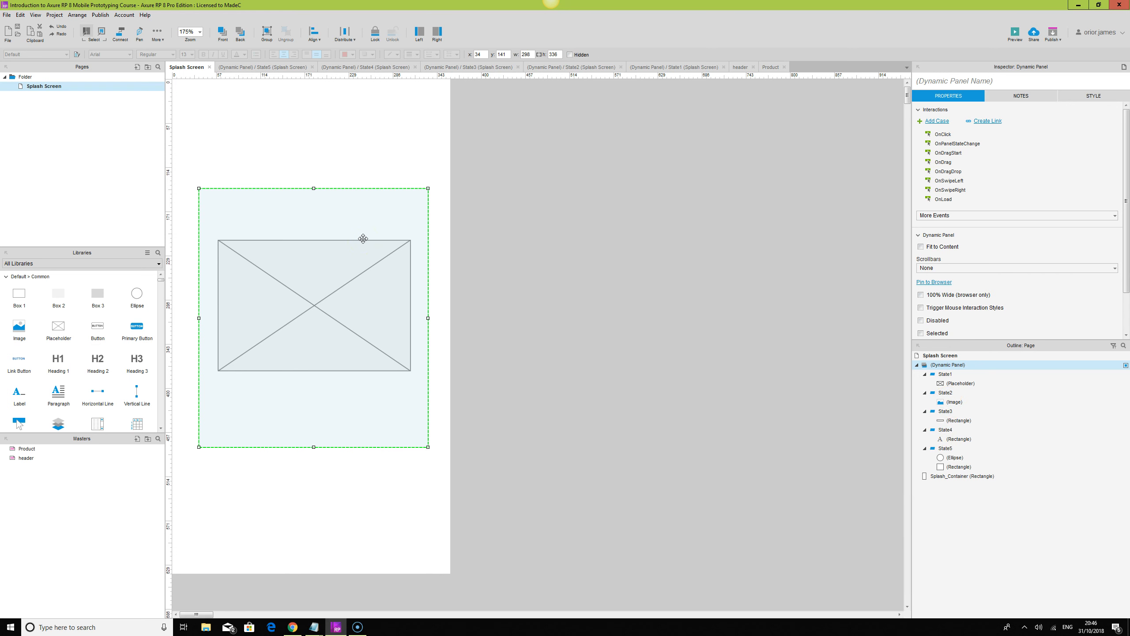